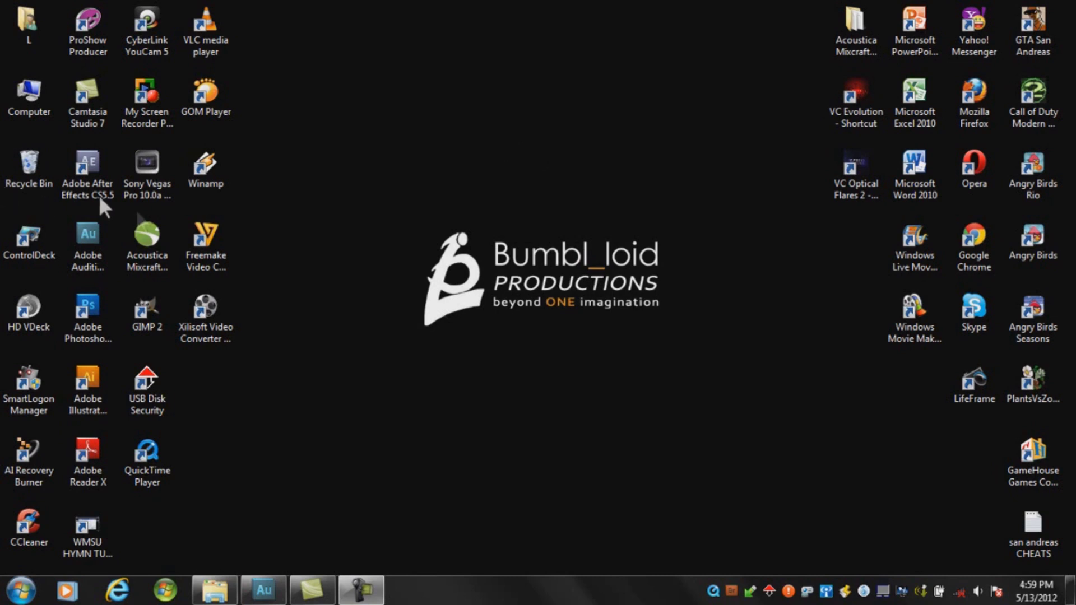
Open the D:\L FILES\MUSIC FILES\anime folder in Windows Explorer.
click(96, 240)
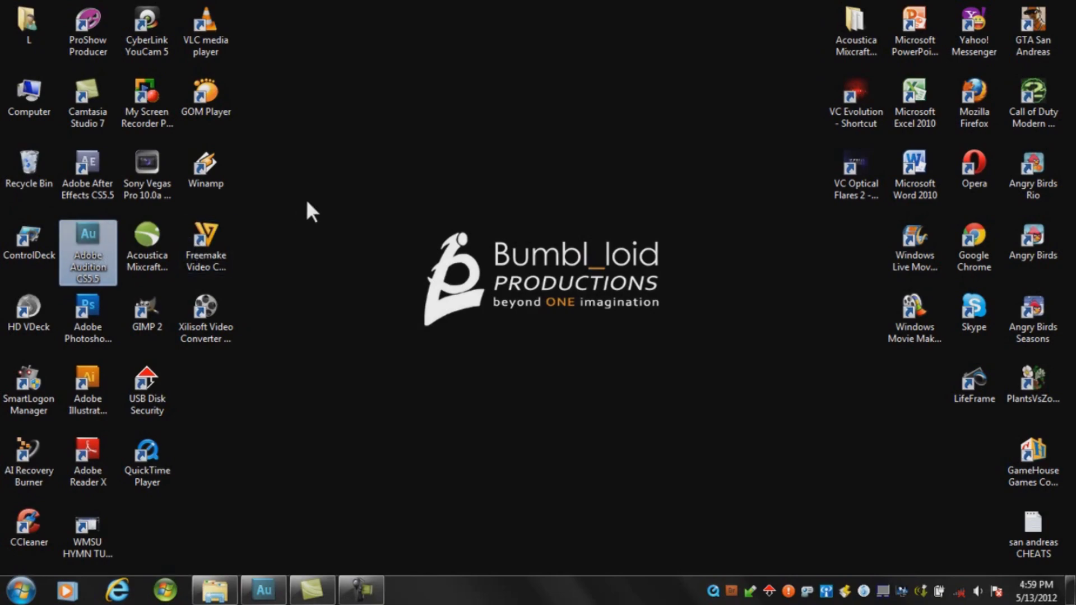
mouse_move(102, 266)
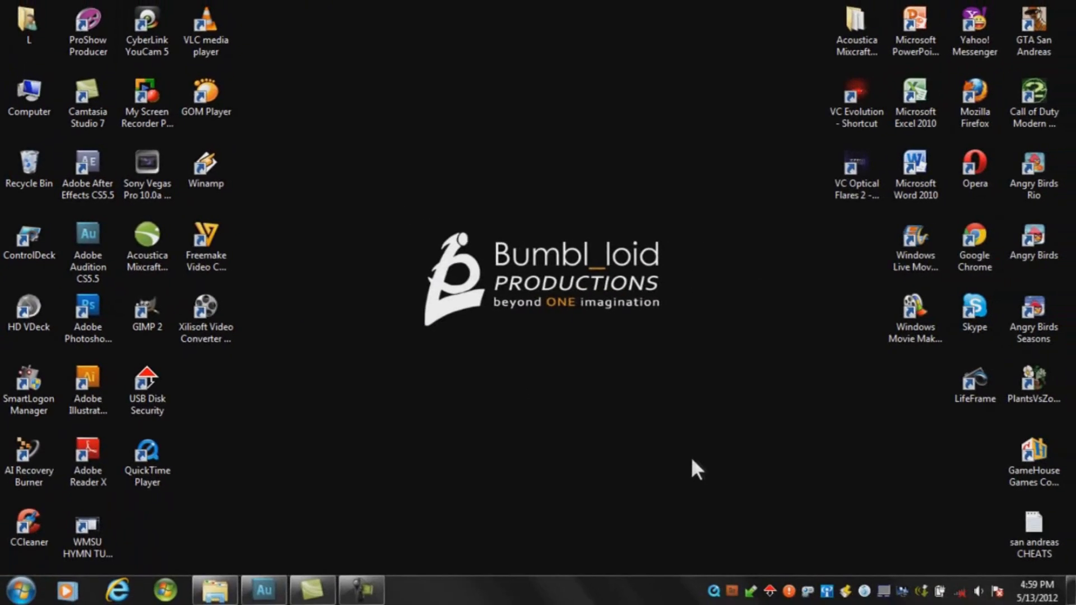
click(282, 592)
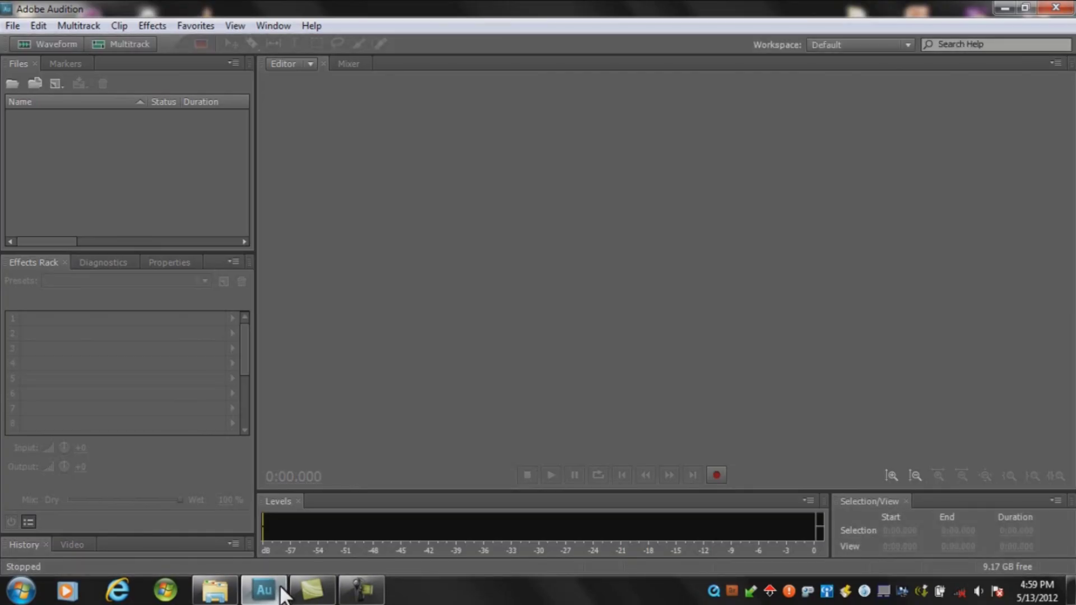
click(214, 590)
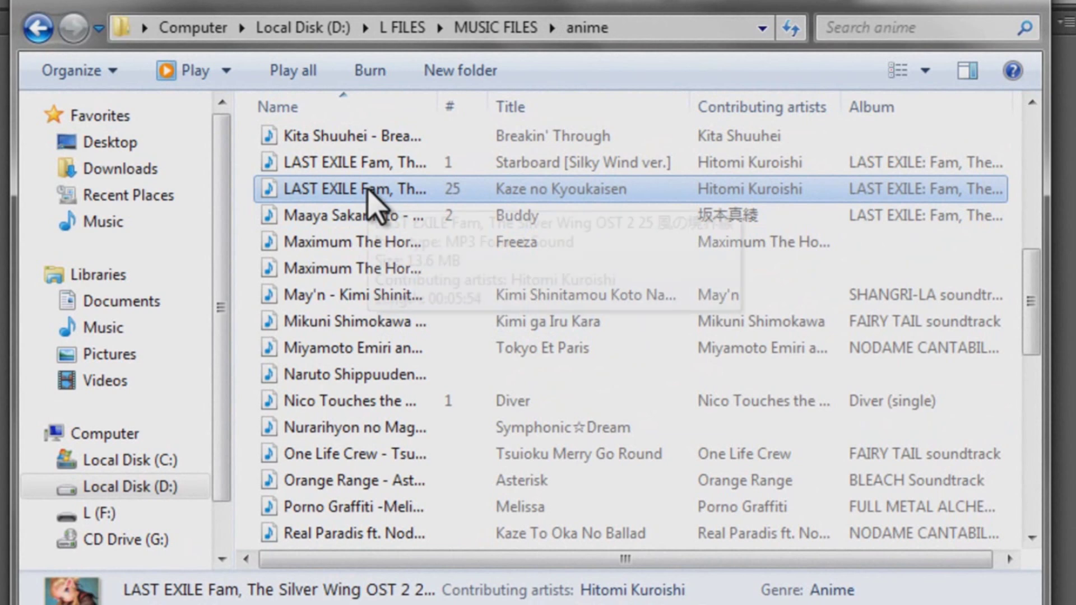
Play the LAST EXILE Kaze no Kyoukaisen MP3, skip to about 0:55, and open its Properties.
mouse_move(367, 189)
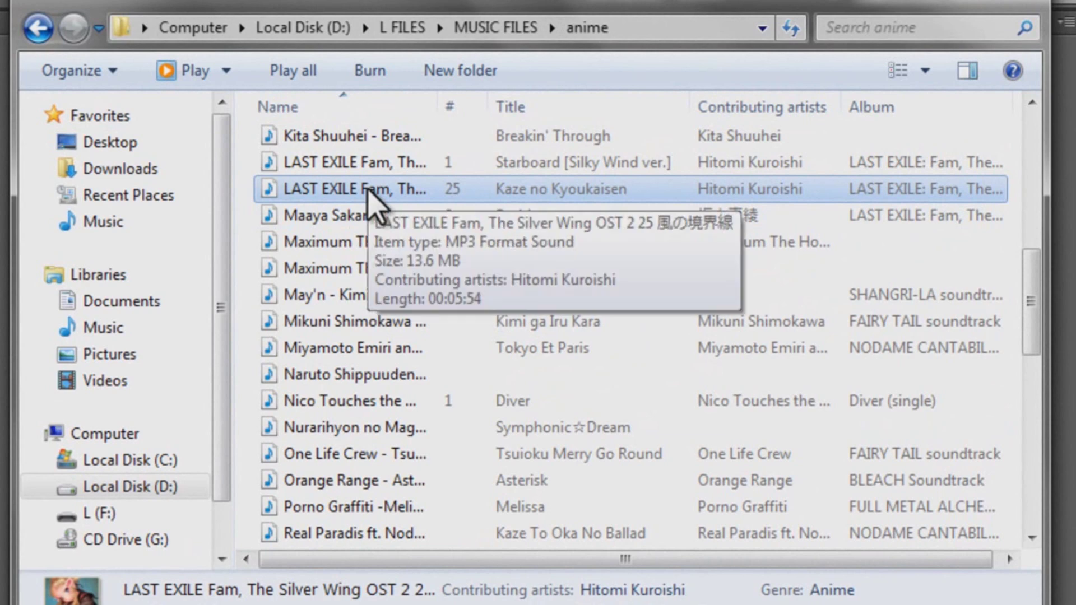
double_click(367, 190)
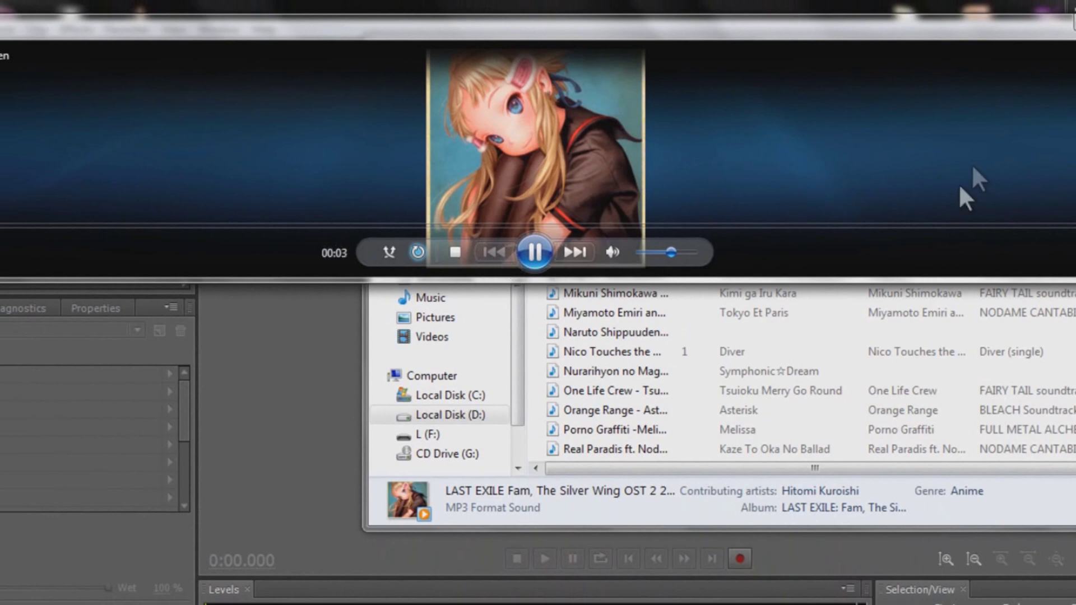
click(115, 226)
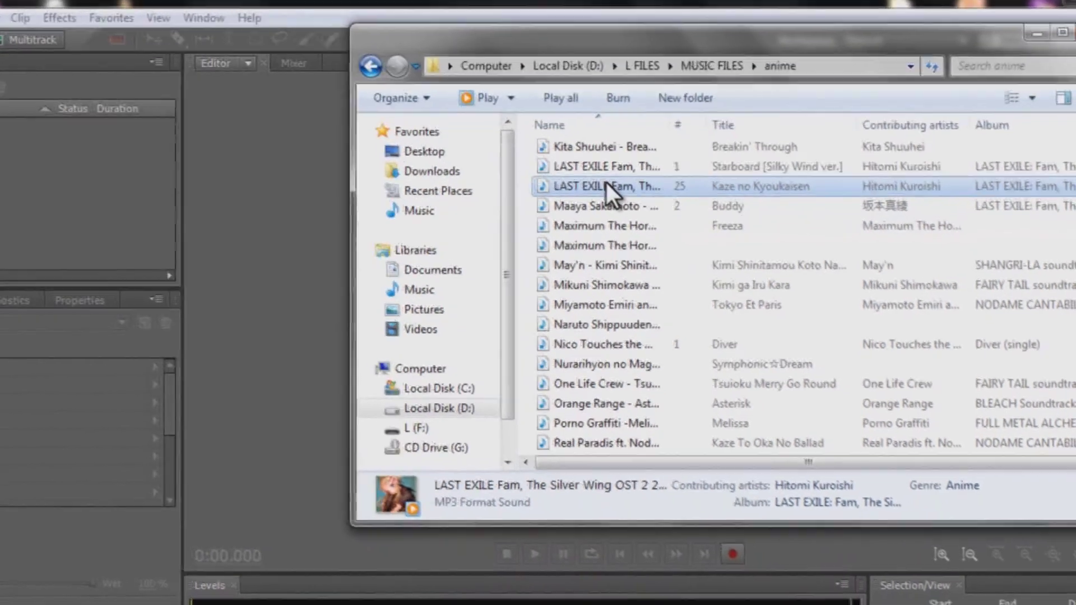
right_click(625, 195)
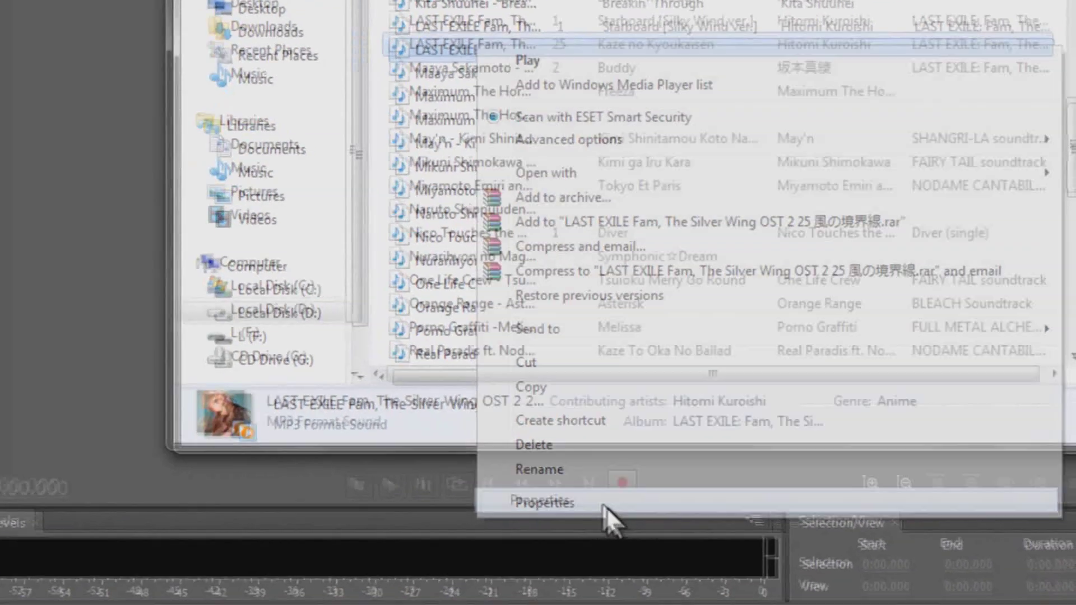
click(636, 554)
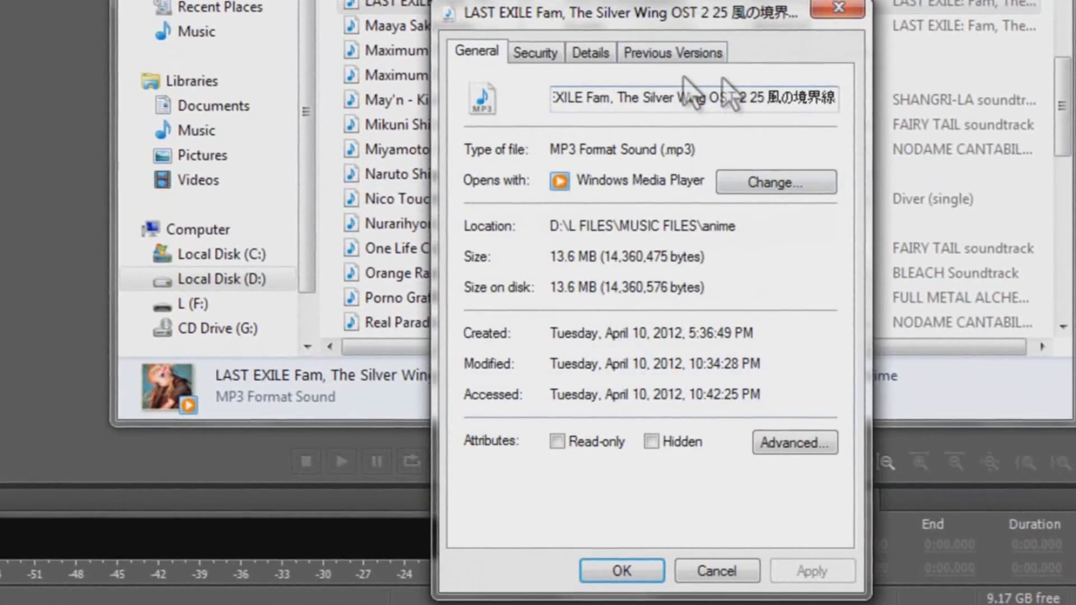
click(605, 56)
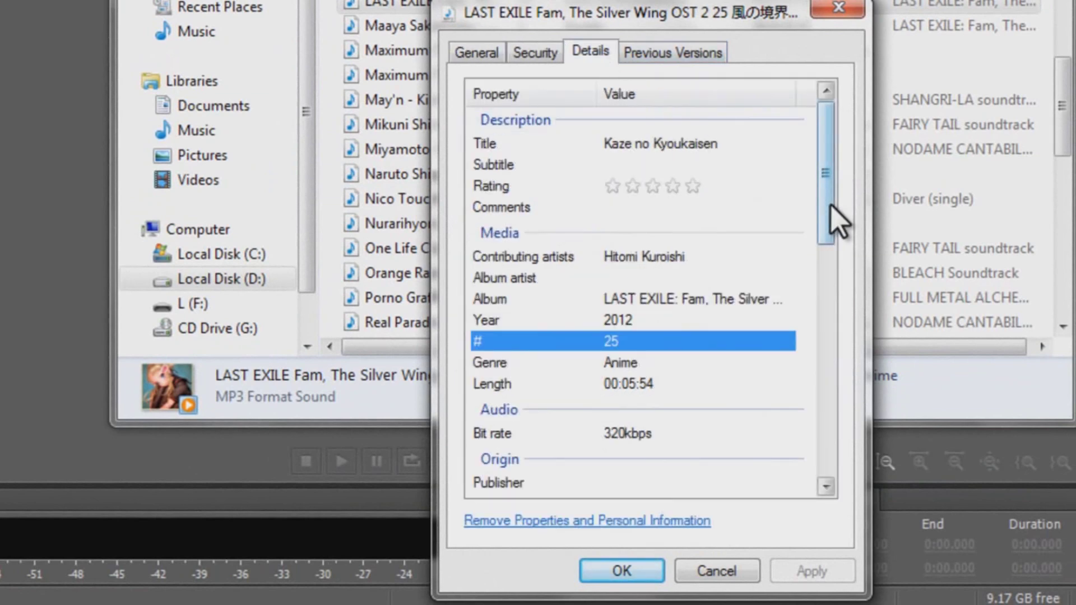
scroll(828, 236, down, 5)
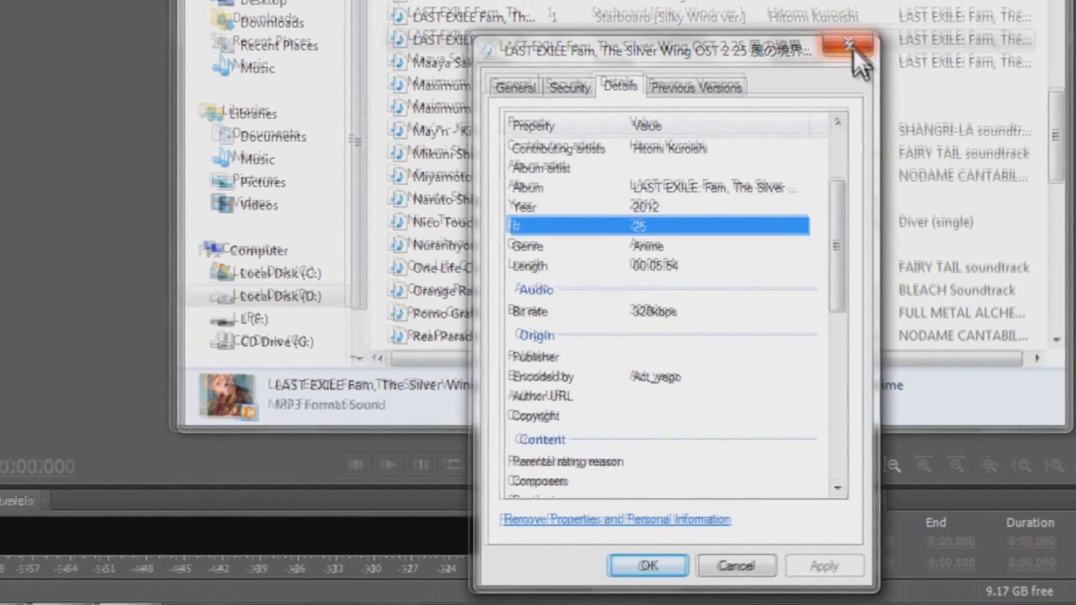
click(849, 45)
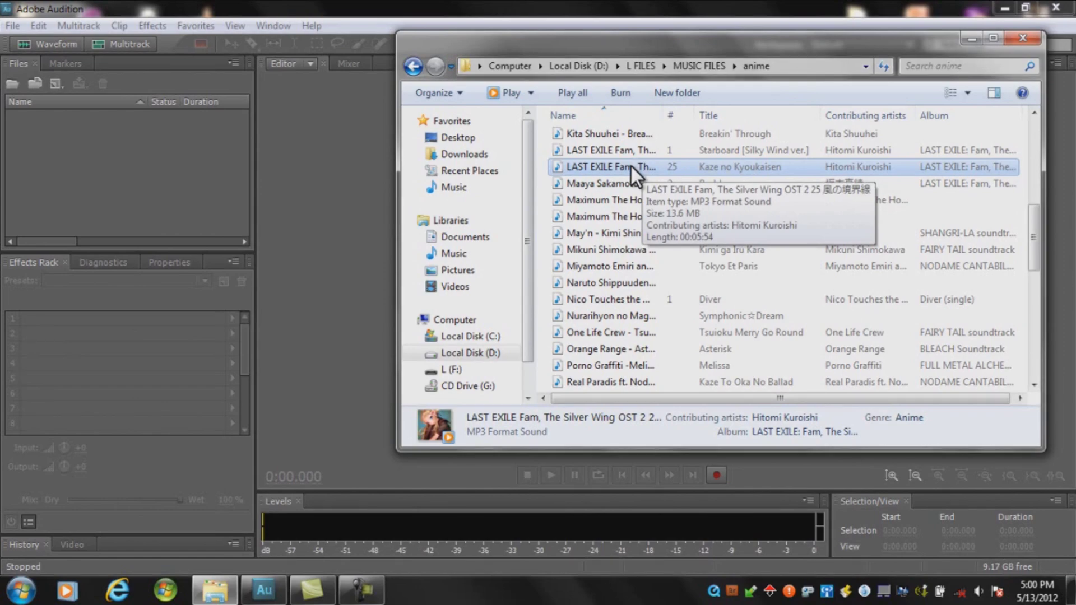
drag(630, 164, 203, 143)
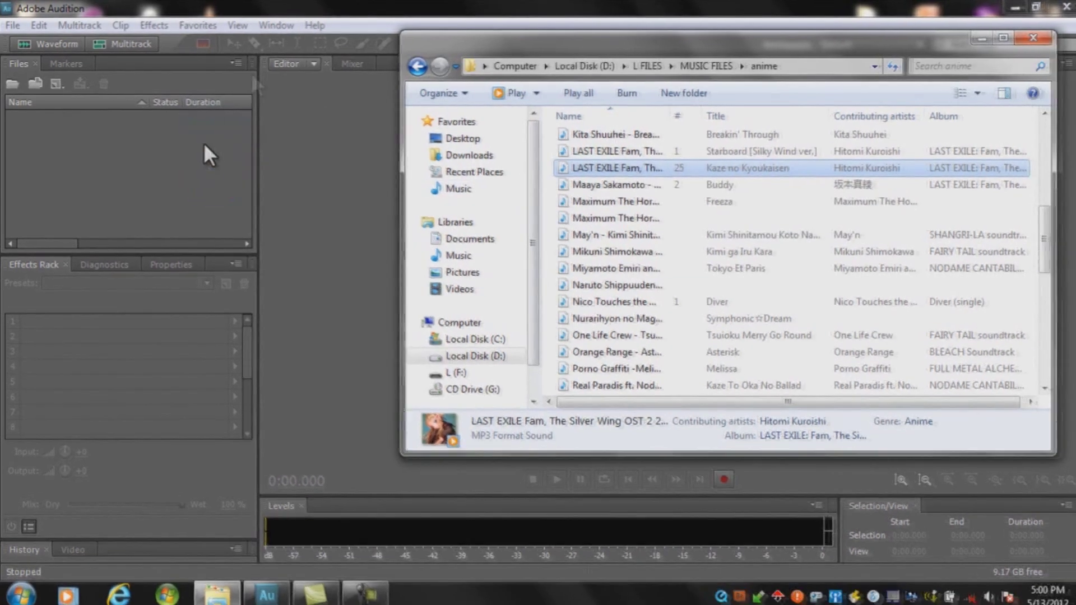
Create a default multitrack session and place the LAST EXILE MP3 at the start of Track 1.
click(283, 4)
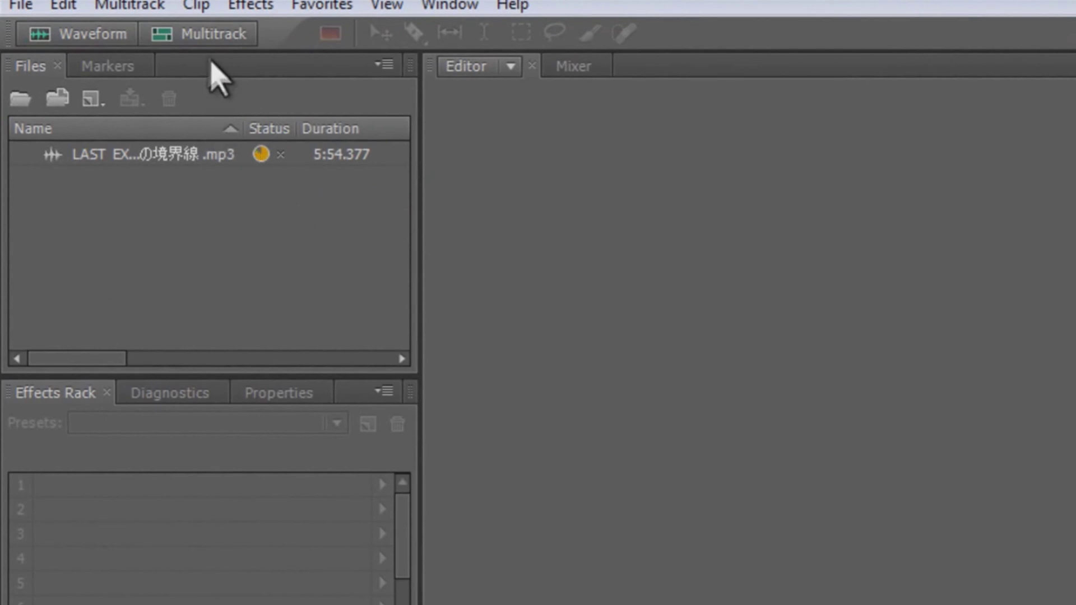
click(202, 42)
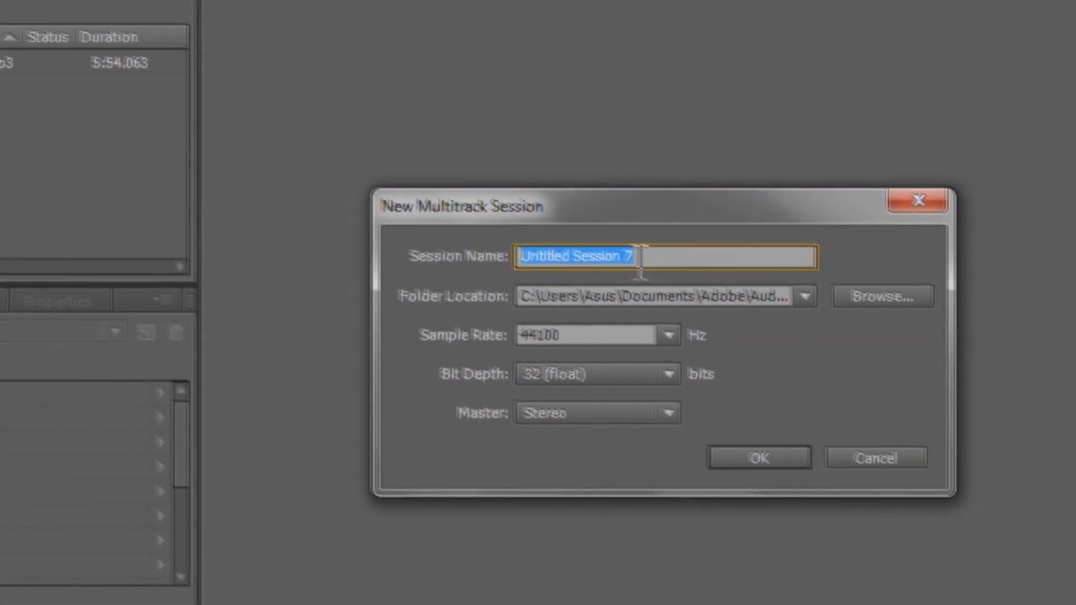
click(722, 464)
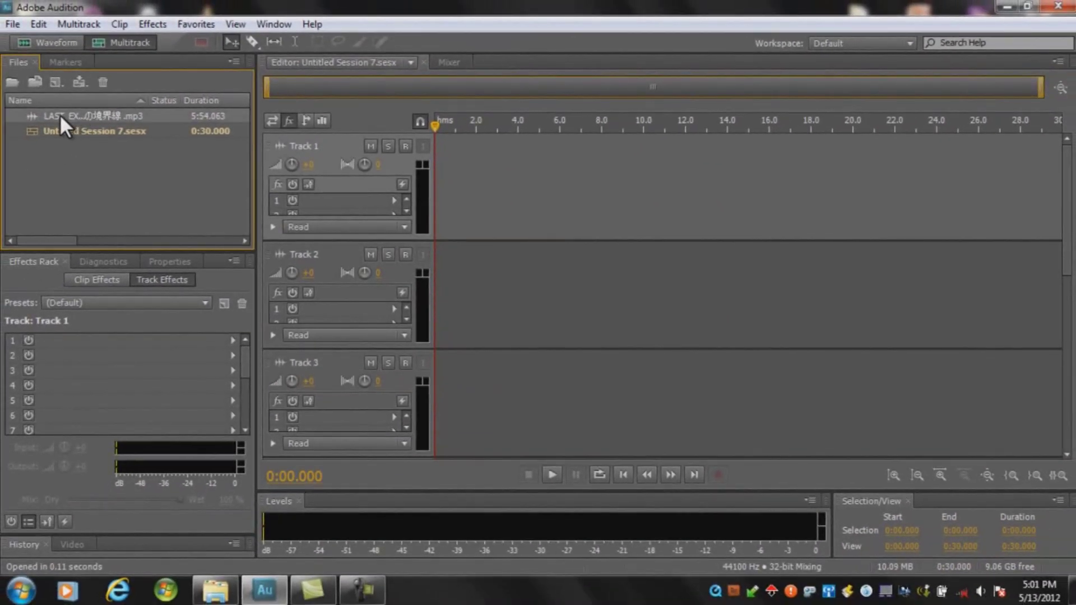
drag(59, 113, 423, 200)
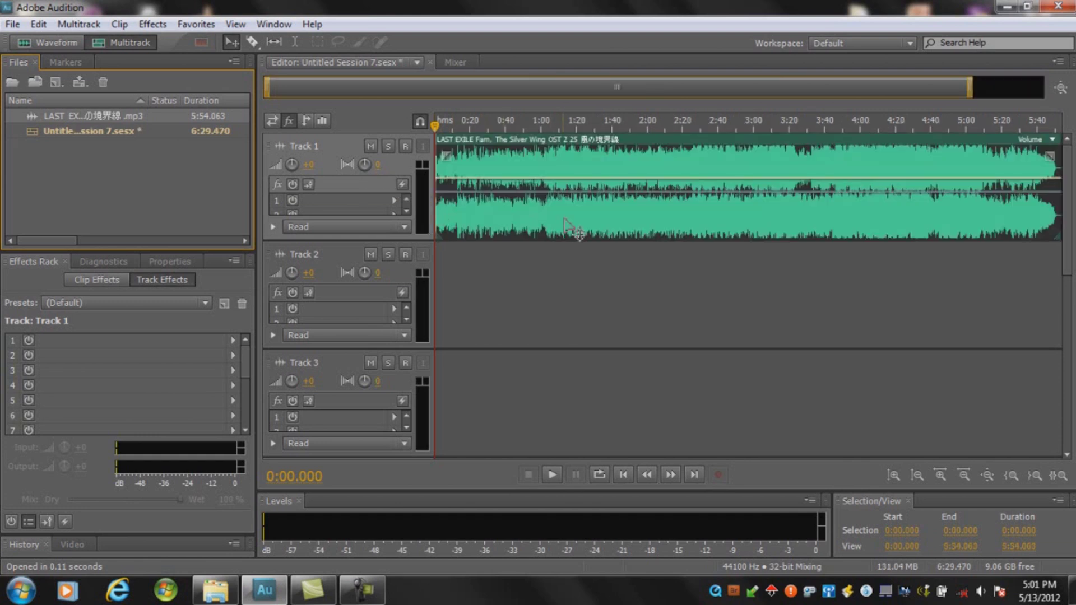
Play the song on Track 1 from 0:25.417 briefly, then stop.
click(479, 126)
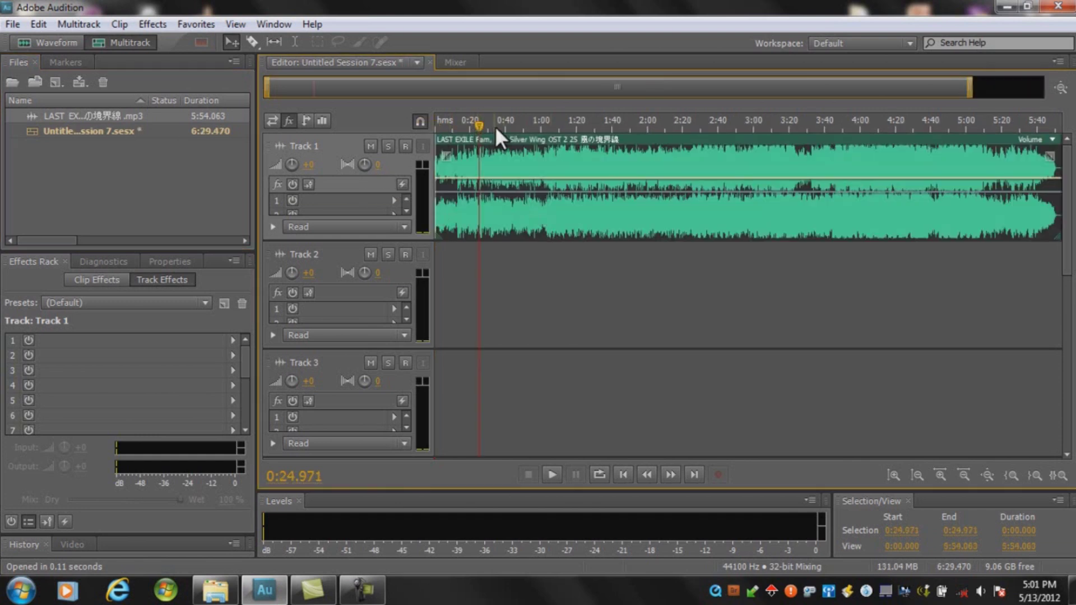
click(509, 126)
click(479, 127)
key(space)
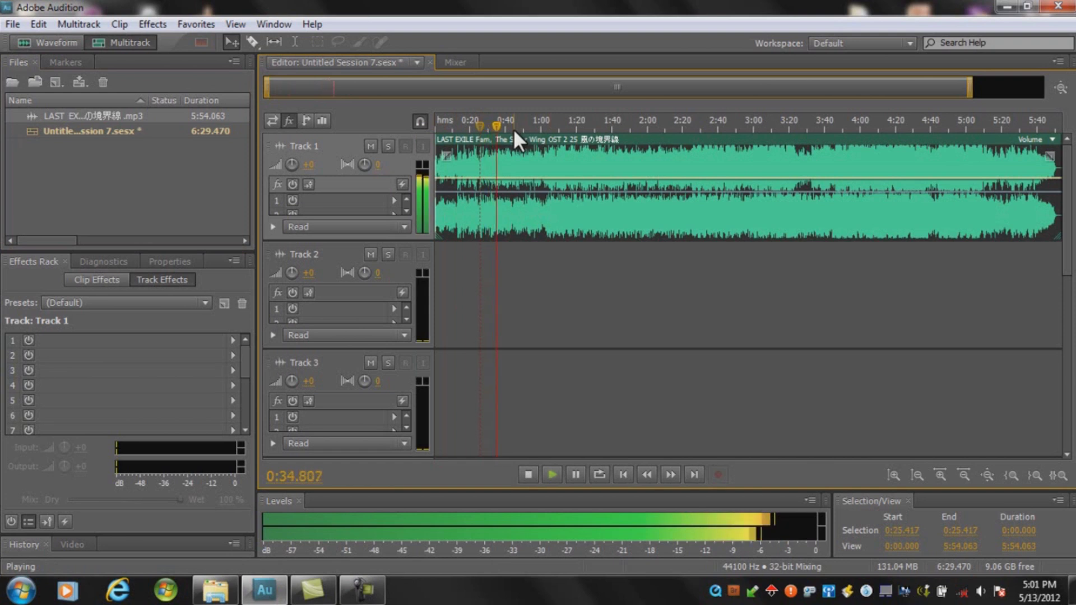
key(space)
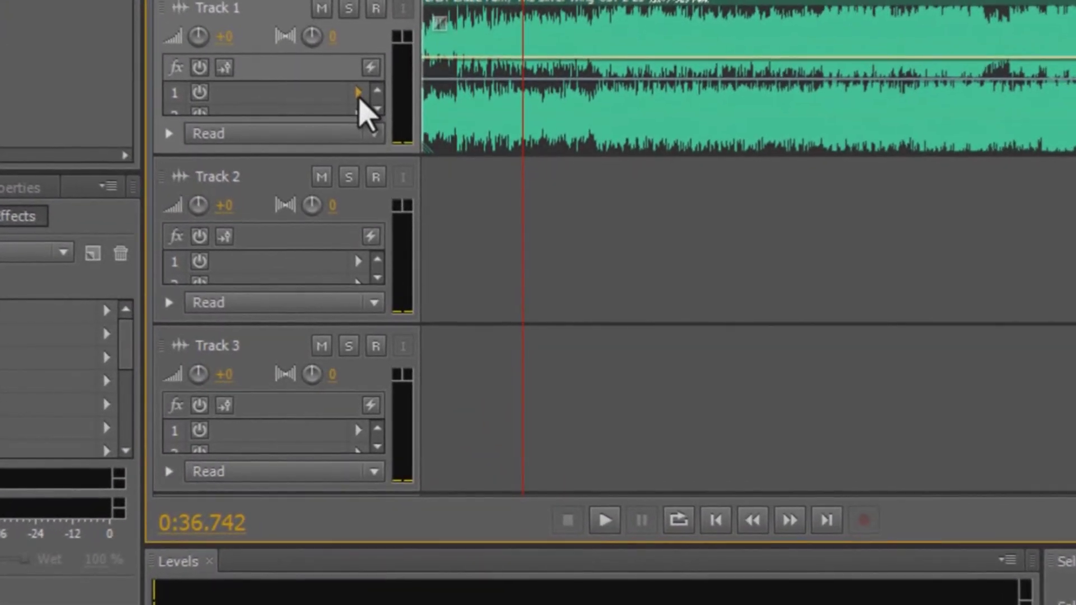
Add the Center Channel Extractor effect to Track 1's first effect slot.
click(357, 92)
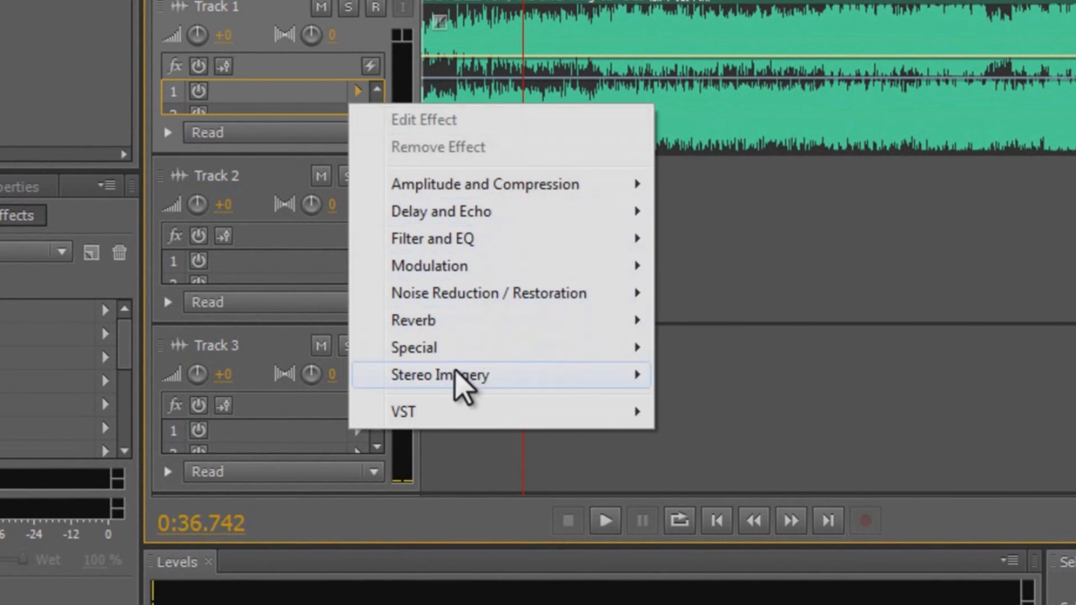
mouse_move(453, 377)
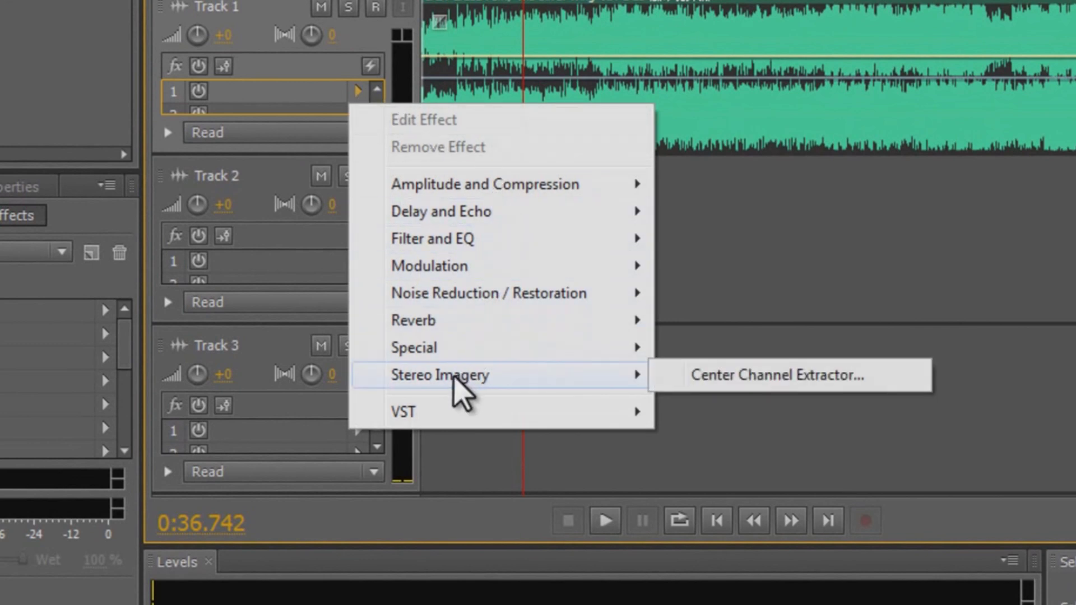
click(738, 376)
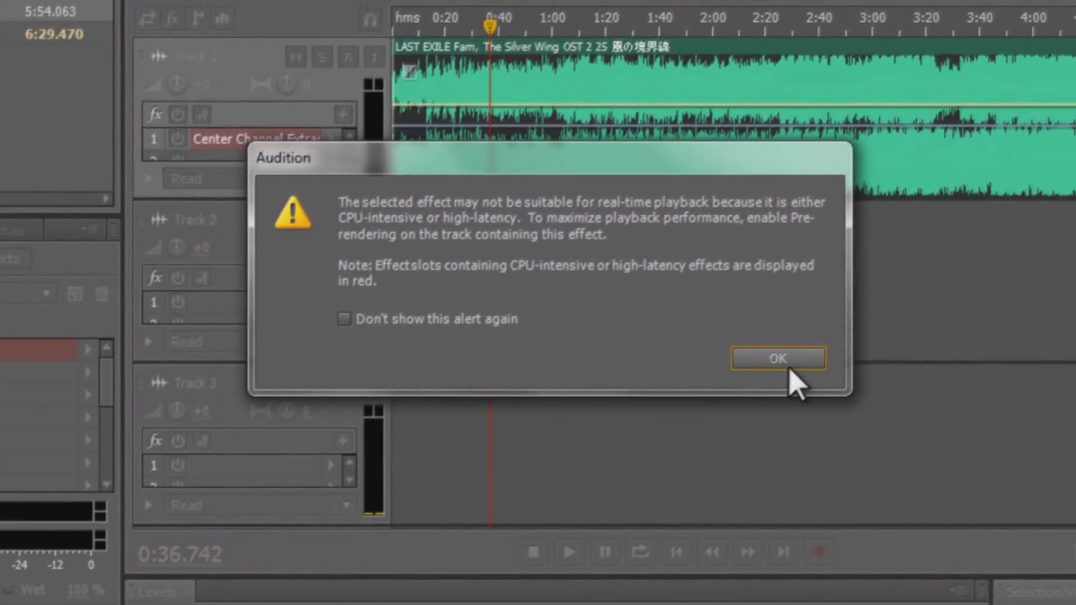
click(764, 354)
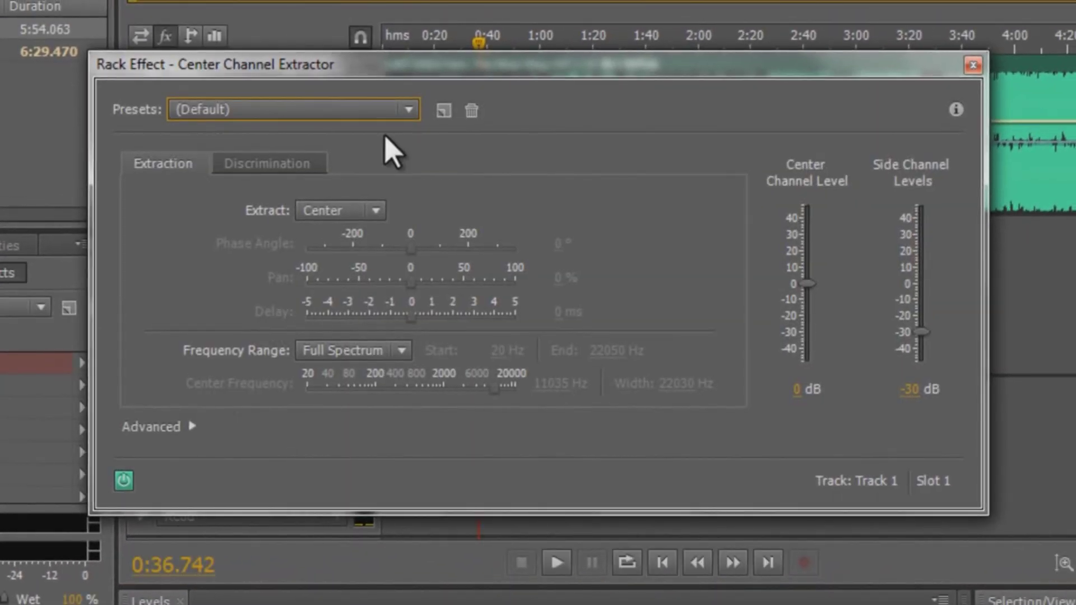
Apply the Vocal Remove preset and play the song to hear the vocals removed.
click(406, 114)
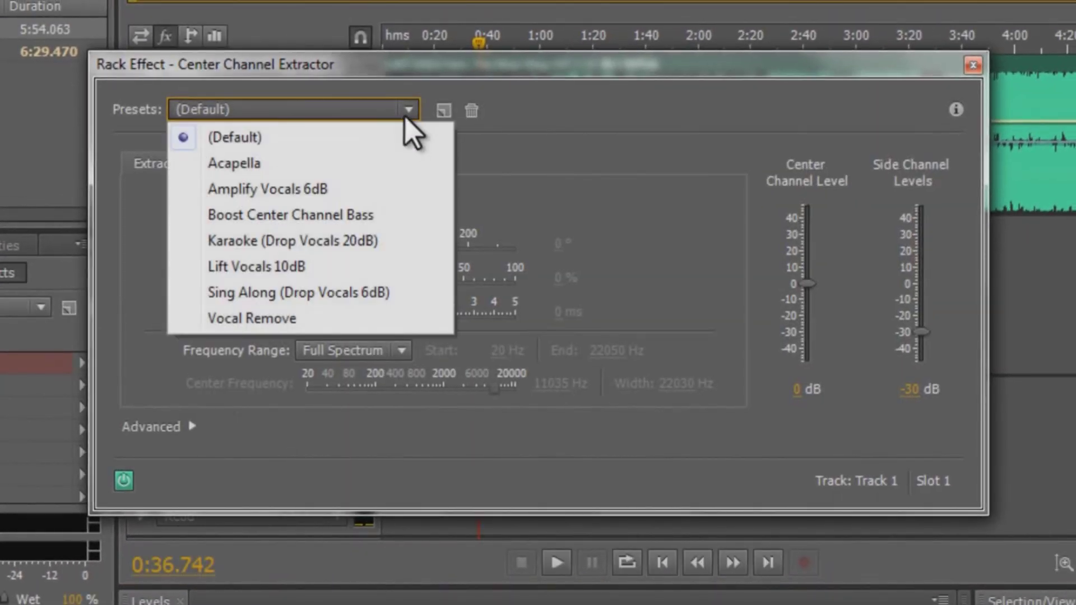
click(314, 319)
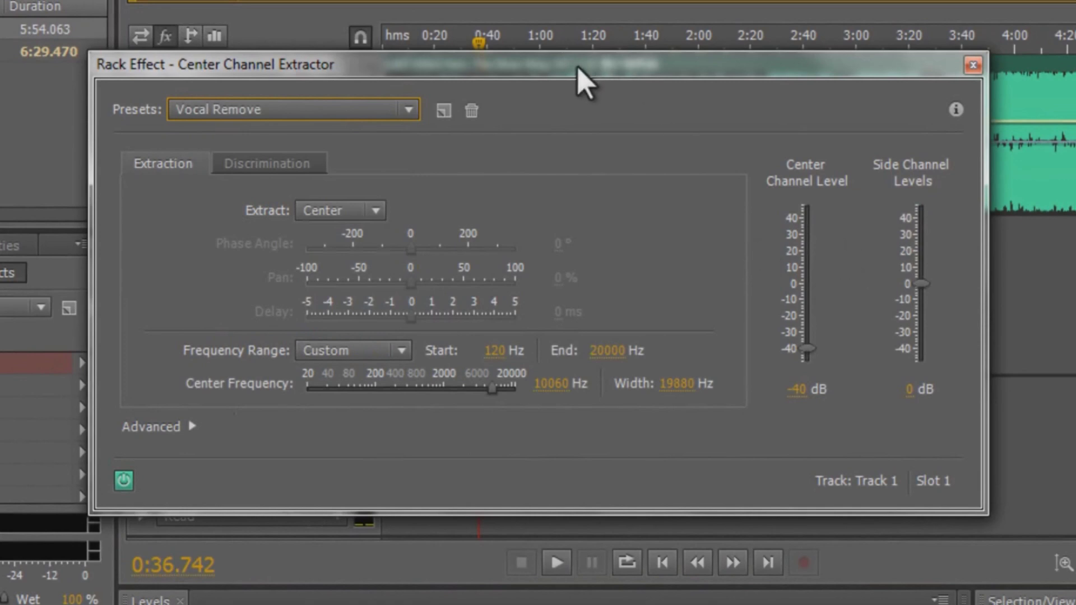
drag(576, 65, 600, 158)
key(space)
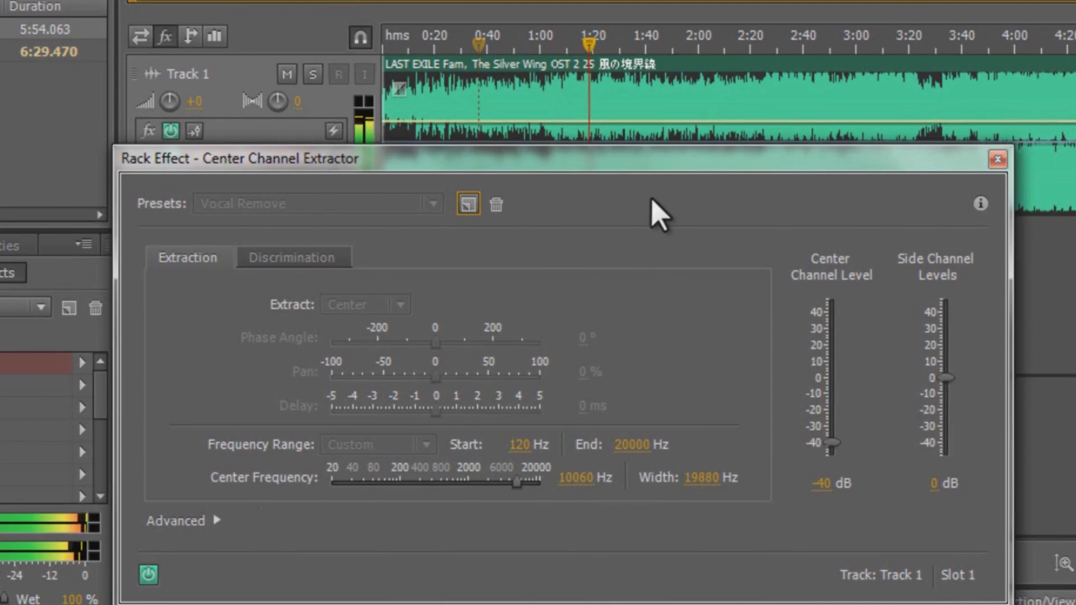
click(295, 259)
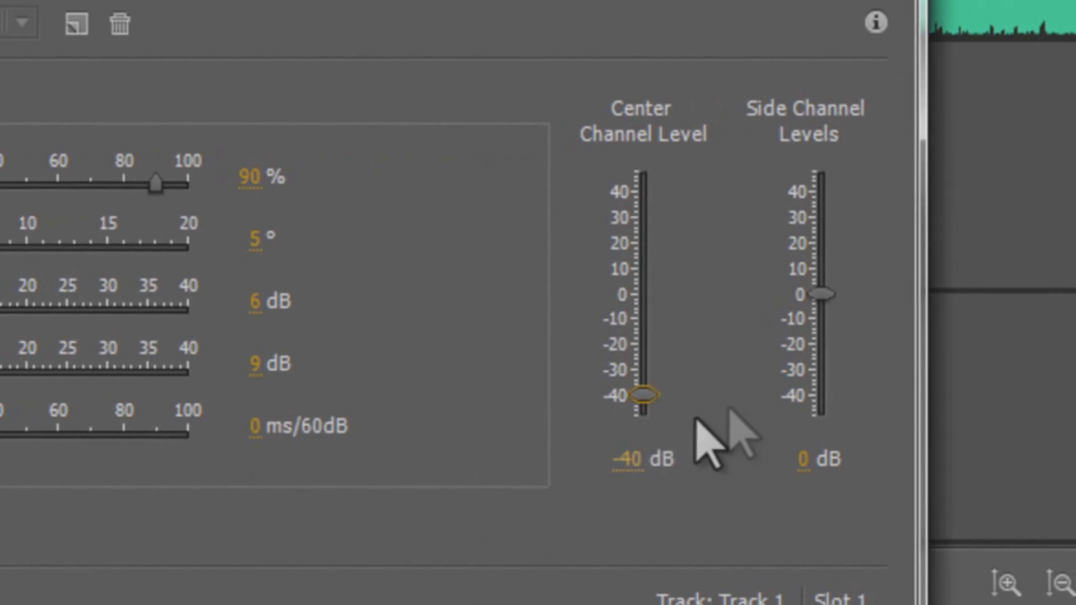
Set center channel level to -45.8 dB, Crossover Bleed 94.5%, Phase Discrimination 6.1°, Amplitude Discrimination 4.9 dB.
drag(645, 399, 645, 417)
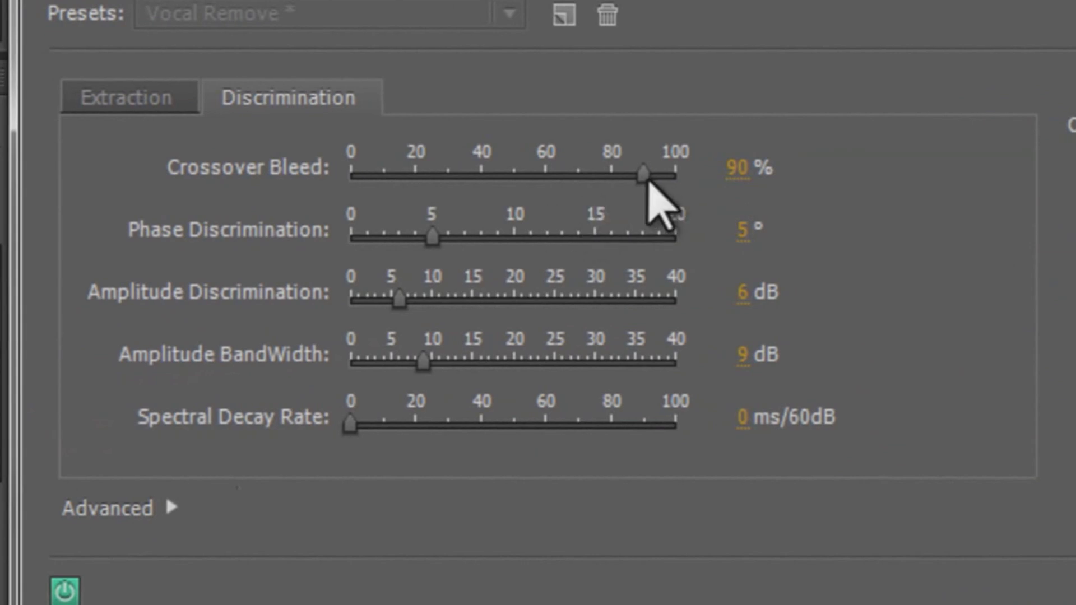
drag(644, 181, 660, 181)
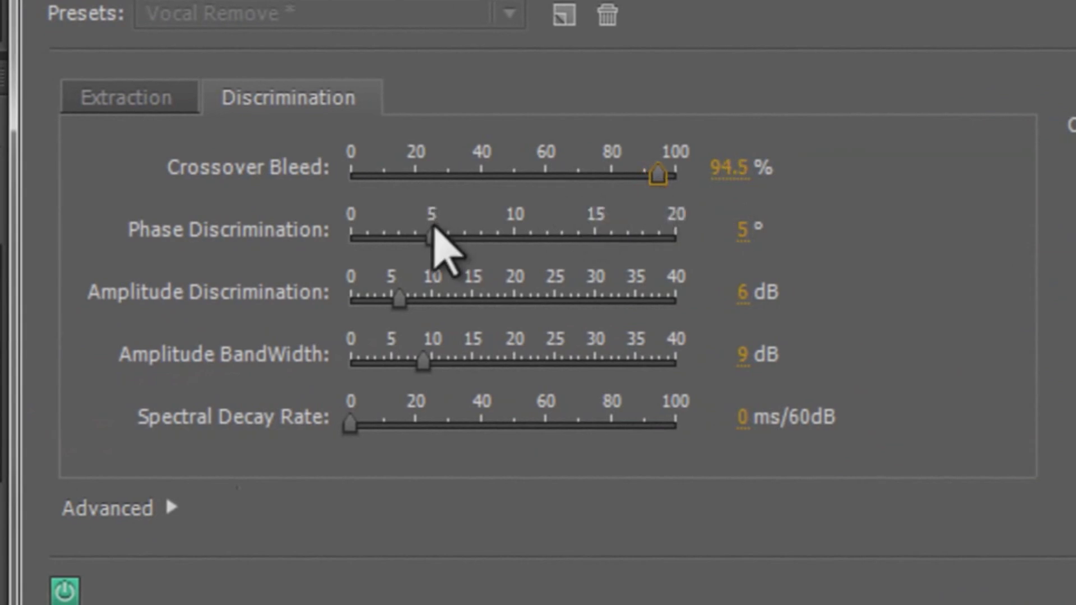
drag(432, 236, 451, 247)
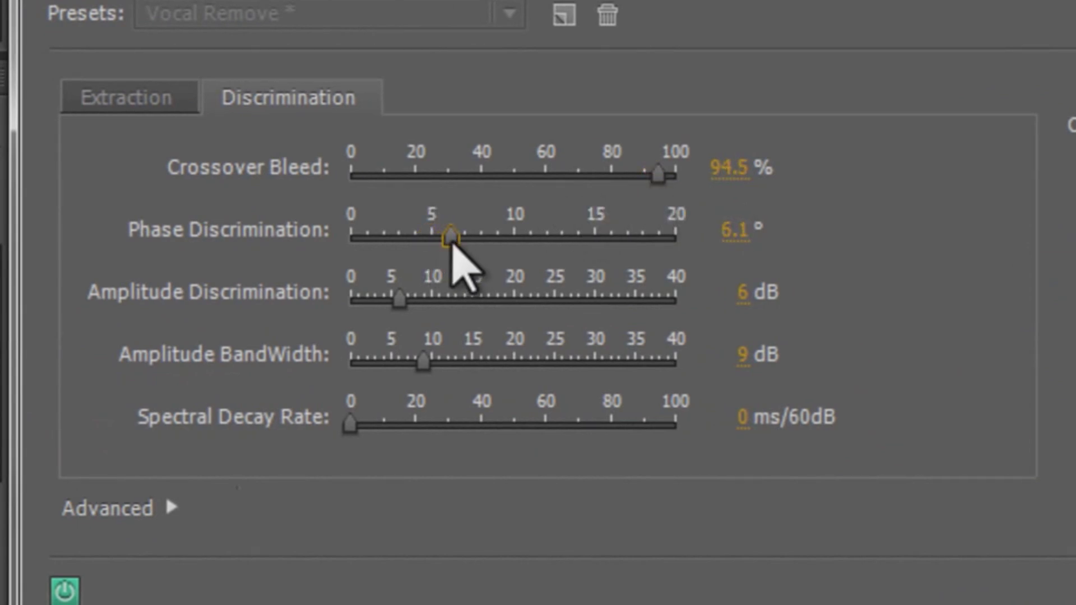
drag(399, 302, 390, 300)
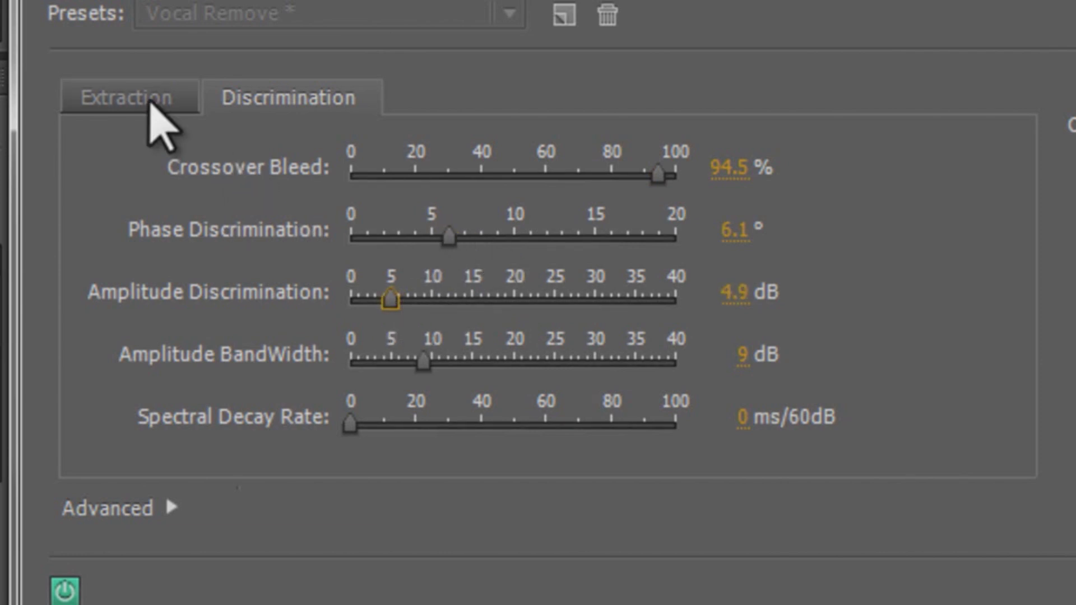
click(148, 101)
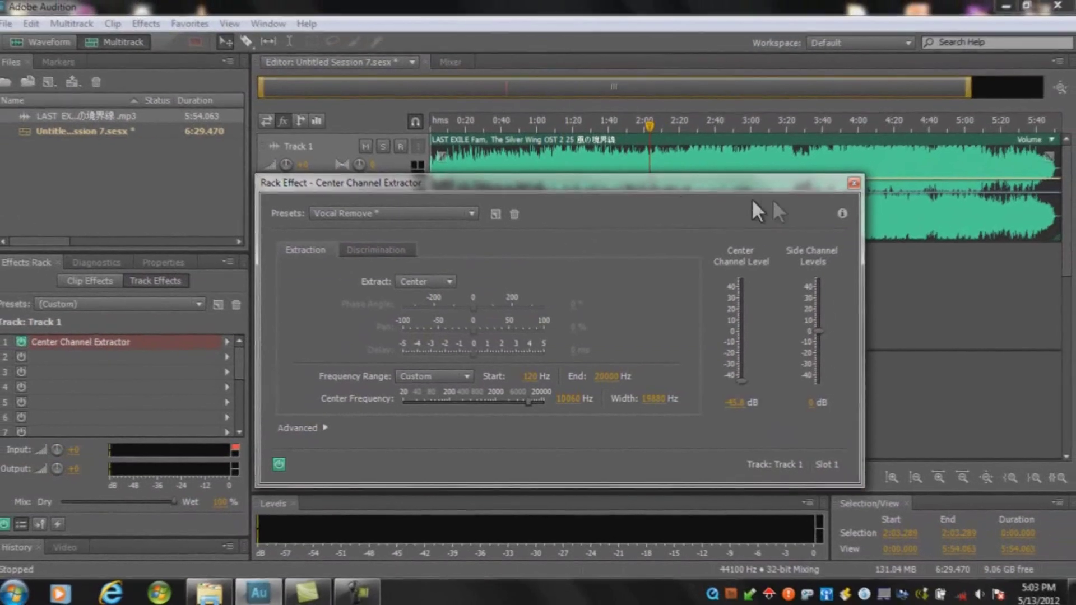
Close the Center Channel Extractor settings and dismiss the File menu's export options.
click(852, 184)
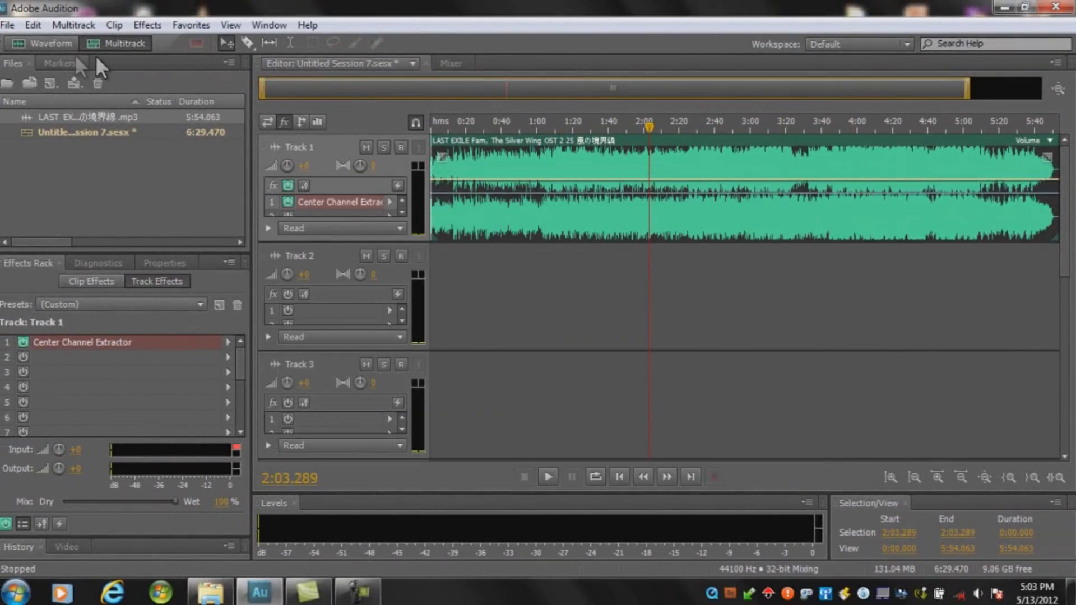
click(3, 25)
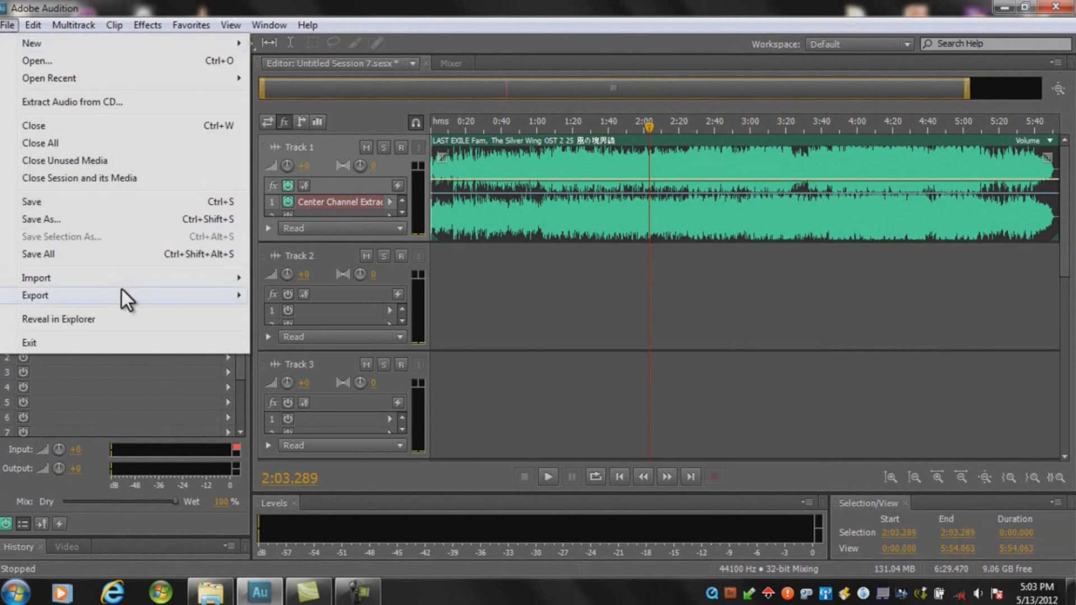
mouse_move(119, 289)
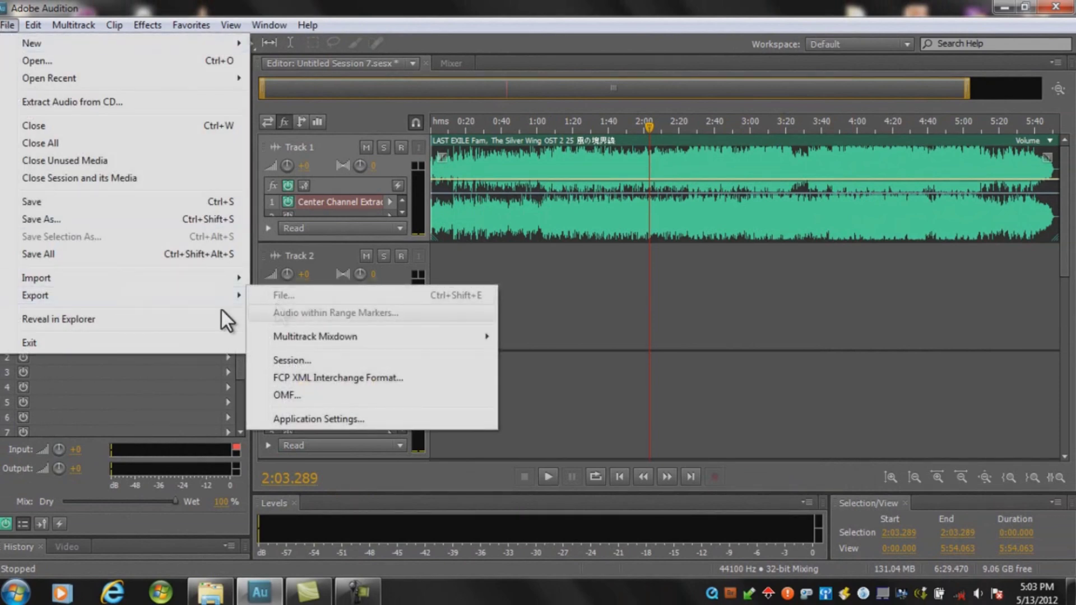
click(529, 292)
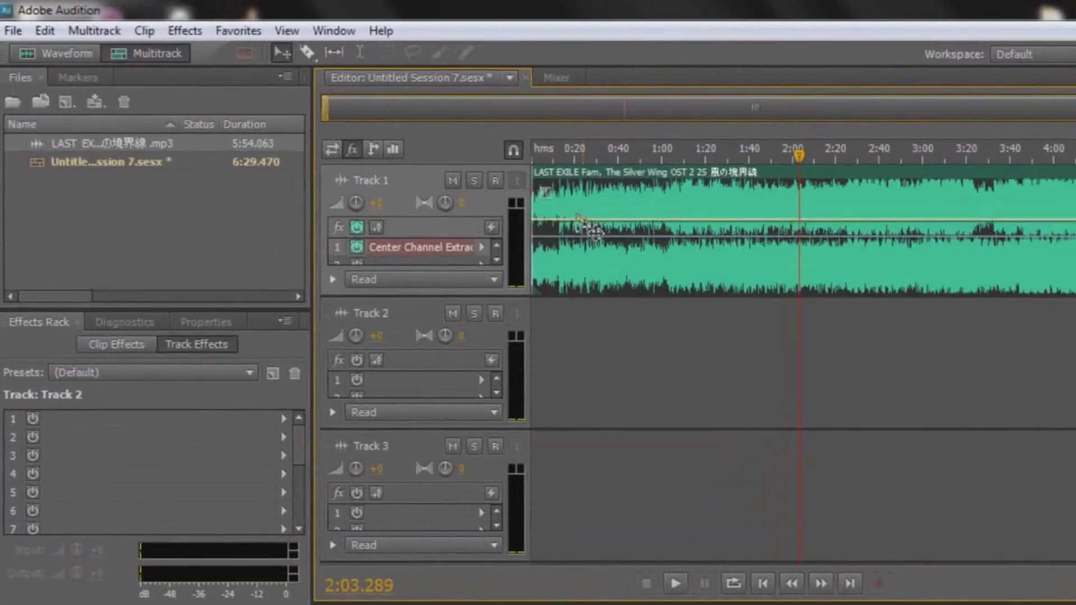
In Waveform view, open File > Export, cancel the Export File dialog, and return to Multitrack.
click(583, 221)
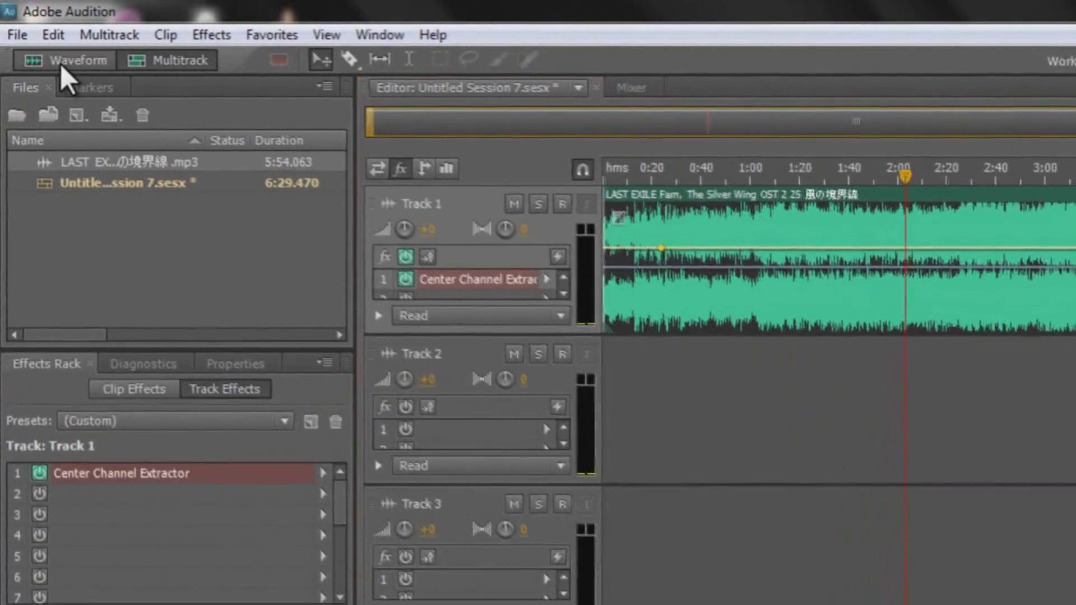
click(51, 56)
click(8, 28)
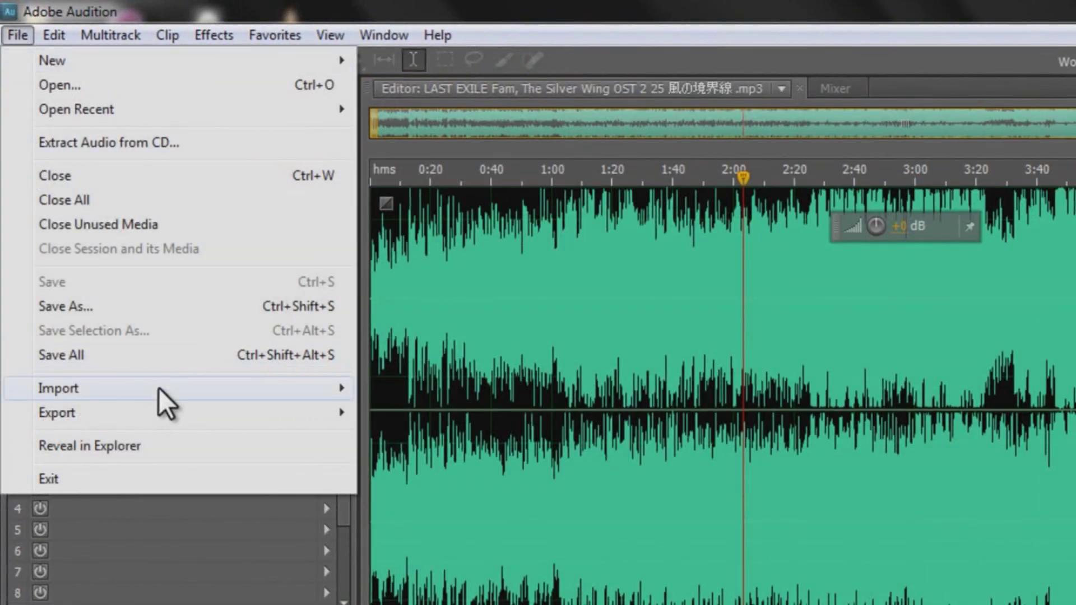
mouse_move(146, 409)
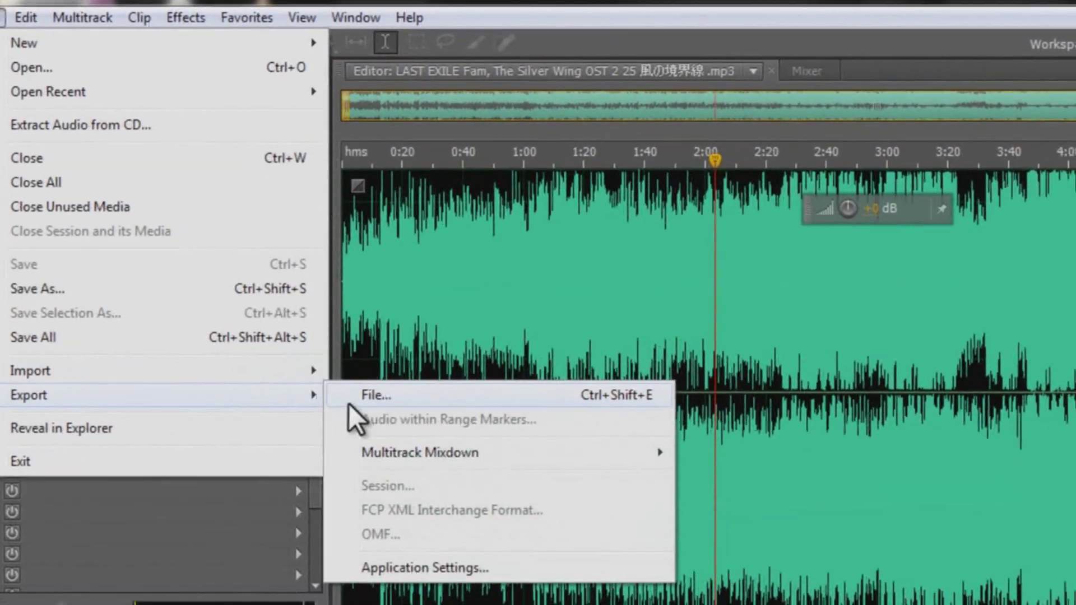
click(359, 397)
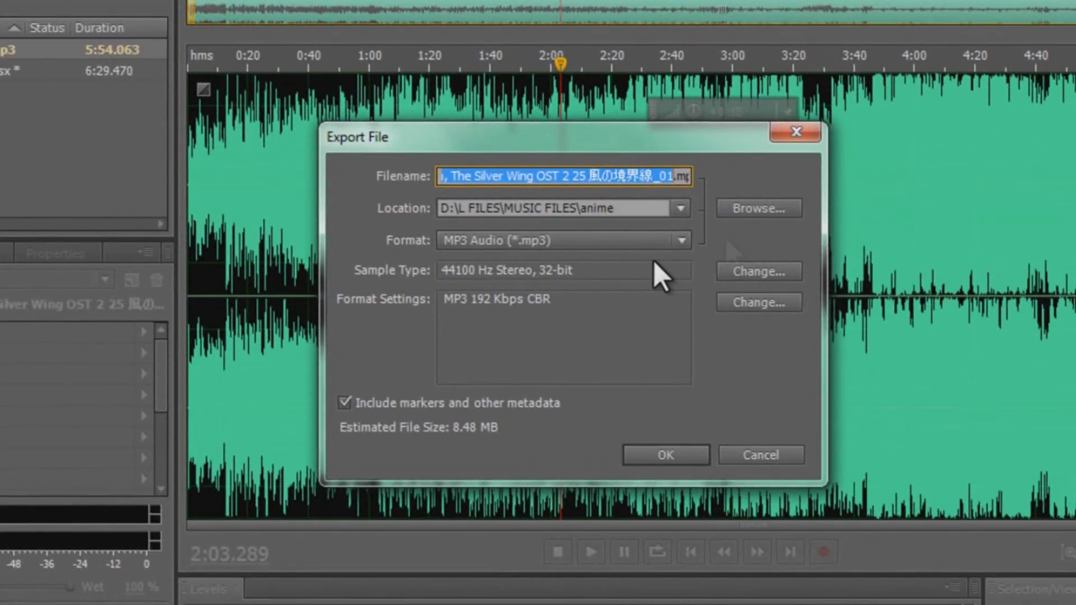
click(794, 132)
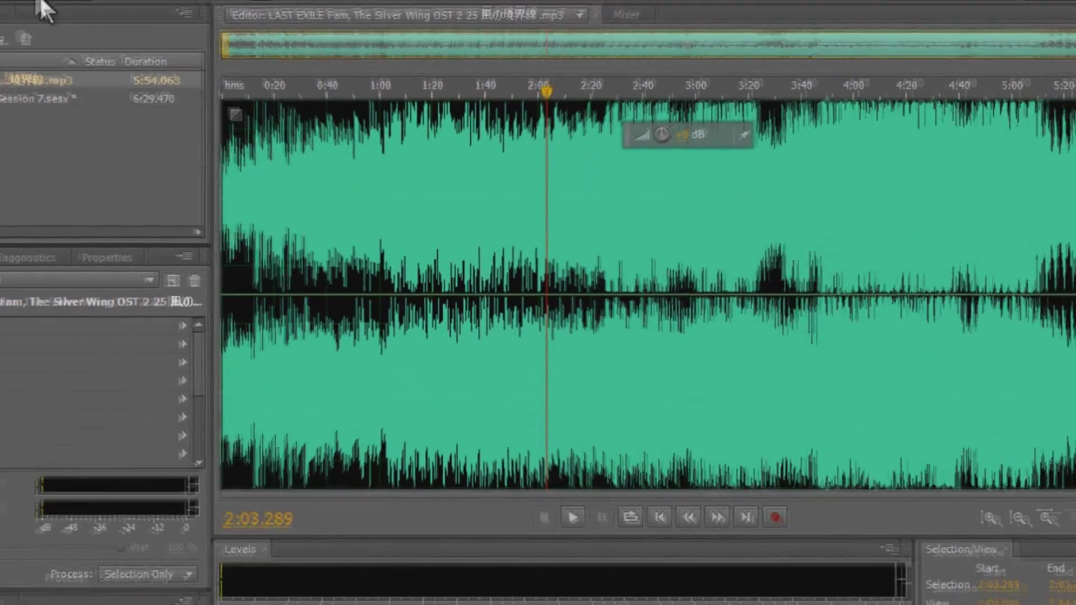
click(79, 20)
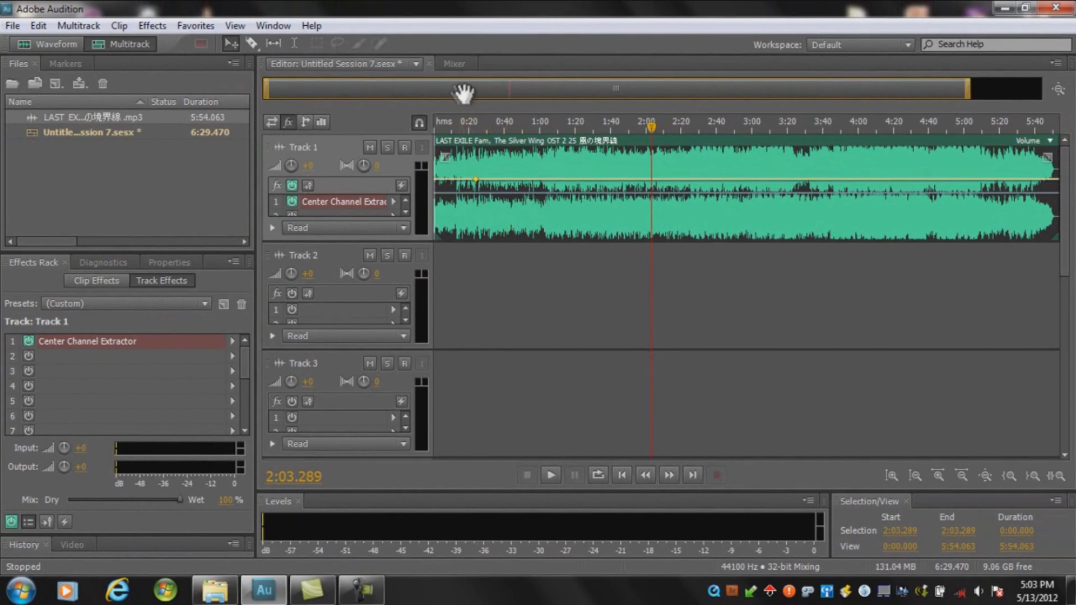
Pan the timeline and listen at several points, ending with the playhead at 0:37.903.
drag(464, 94, 413, 91)
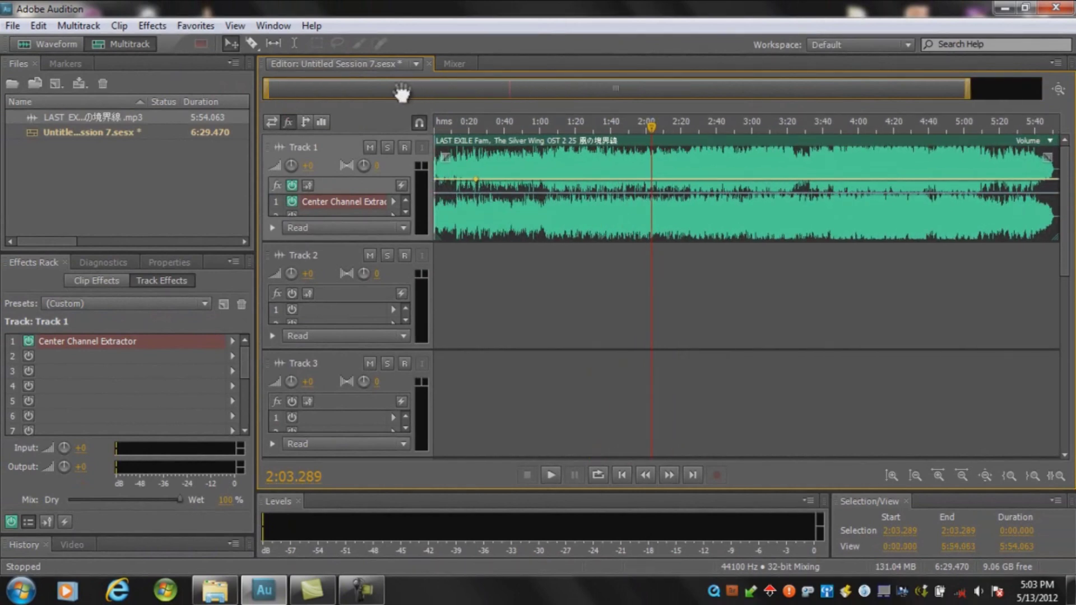
click(481, 123)
click(449, 123)
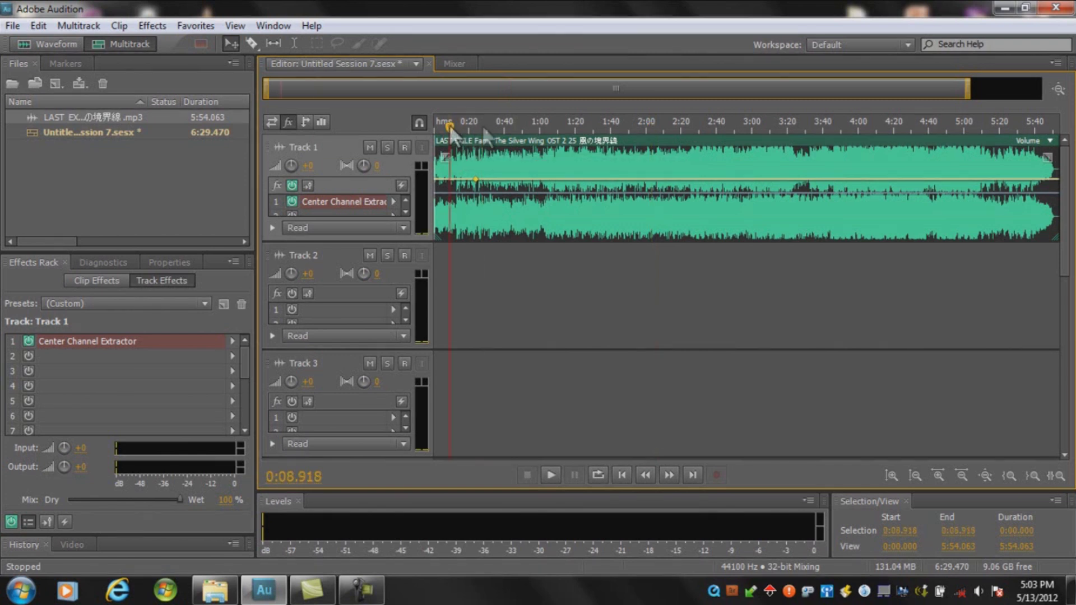
click(647, 127)
click(487, 125)
click(450, 126)
click(587, 123)
click(469, 125)
click(445, 119)
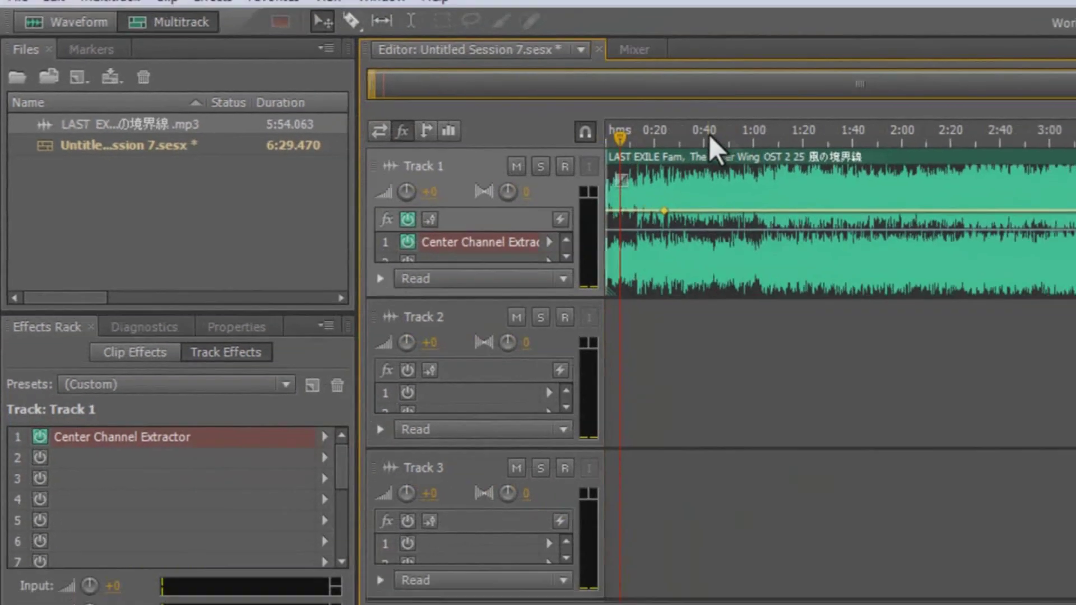
click(701, 133)
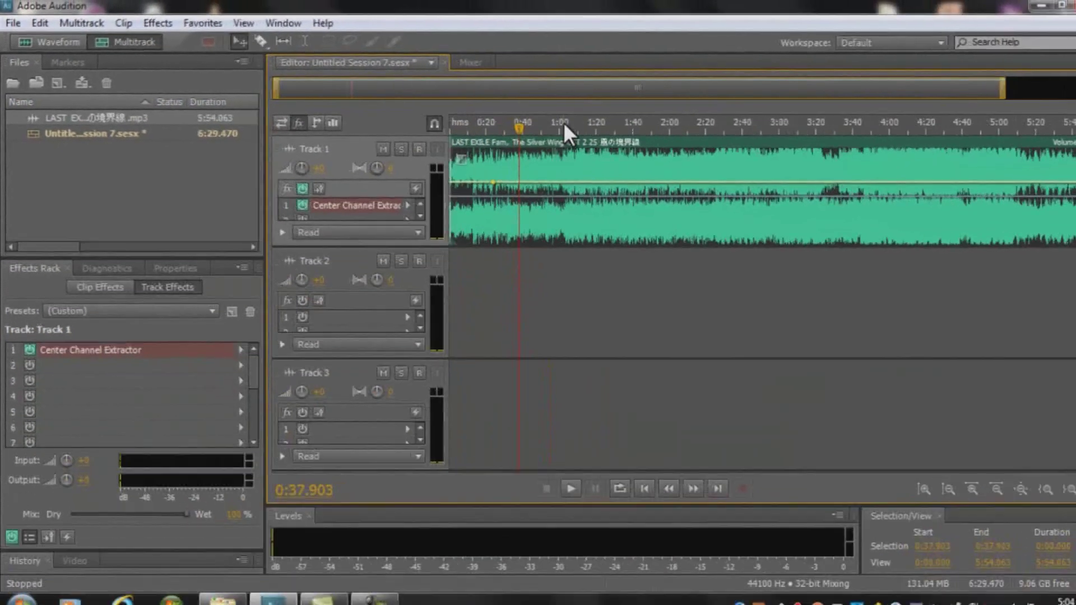